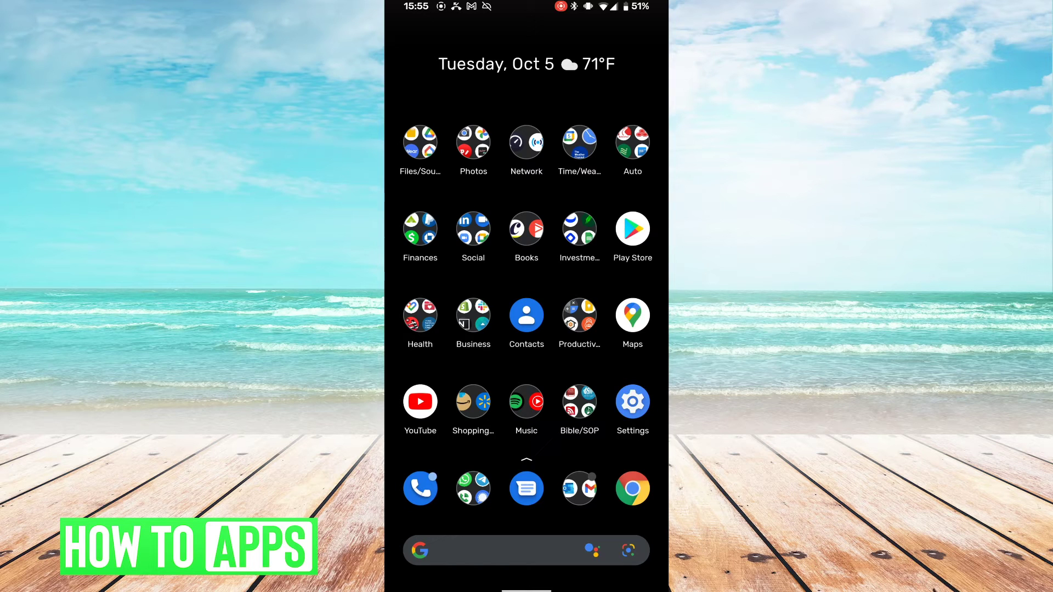
Step: Open the Email folder on the home screen dock to reveal Outlook and Gmail
click(579, 487)
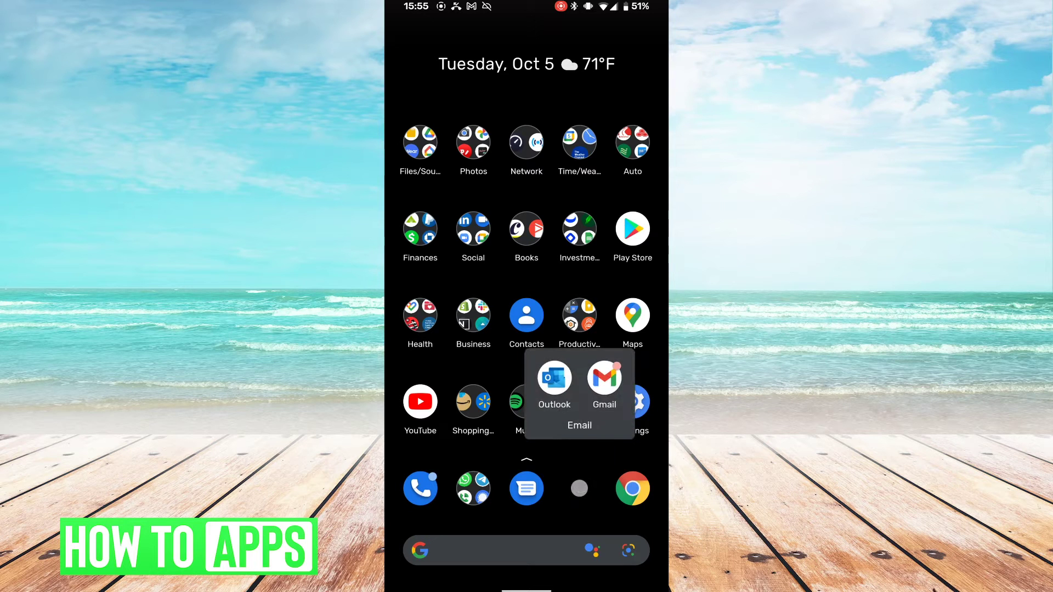
Step: Launch Gmail and go from the profile avatar to the Google Account settings
click(603, 377)
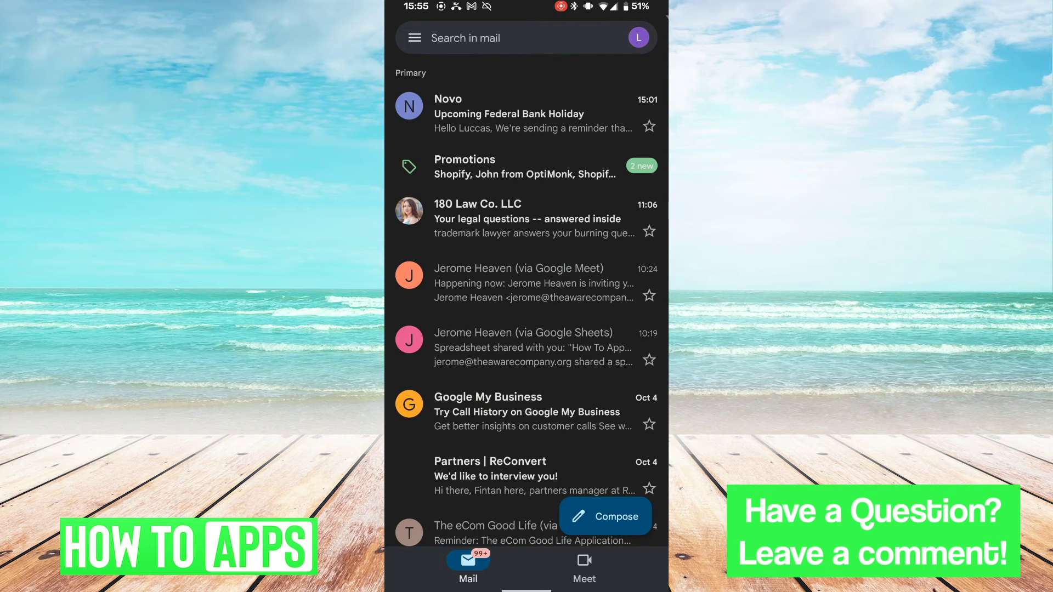
click(638, 37)
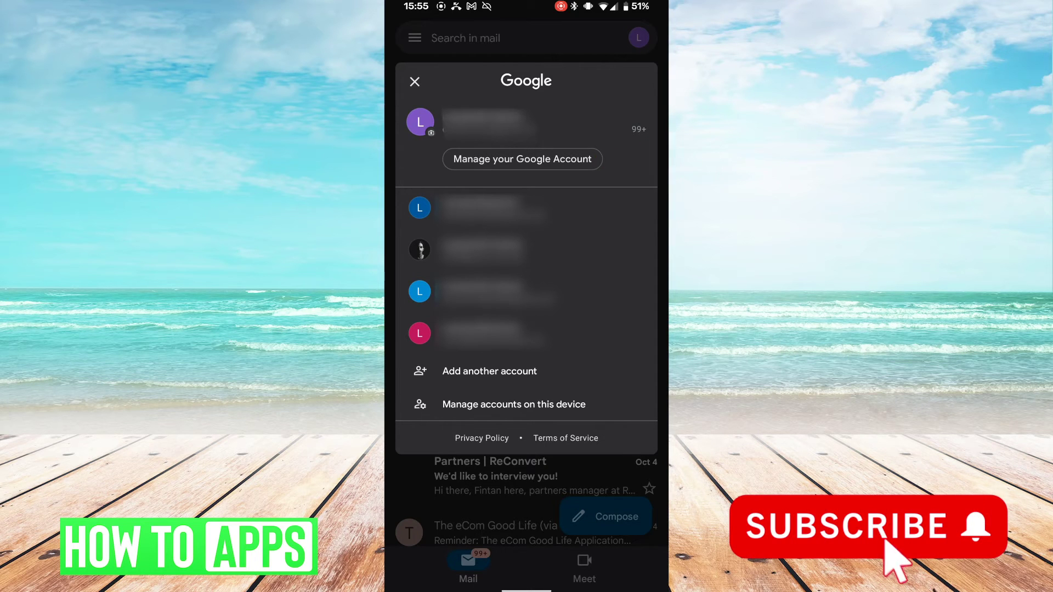
click(606, 160)
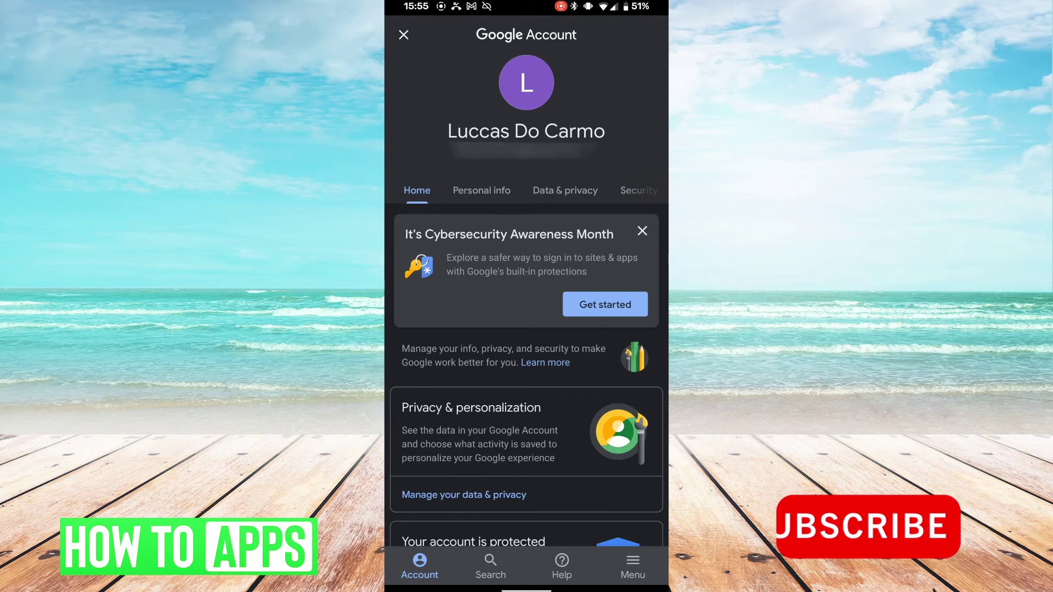
drag(583, 190, 485, 194)
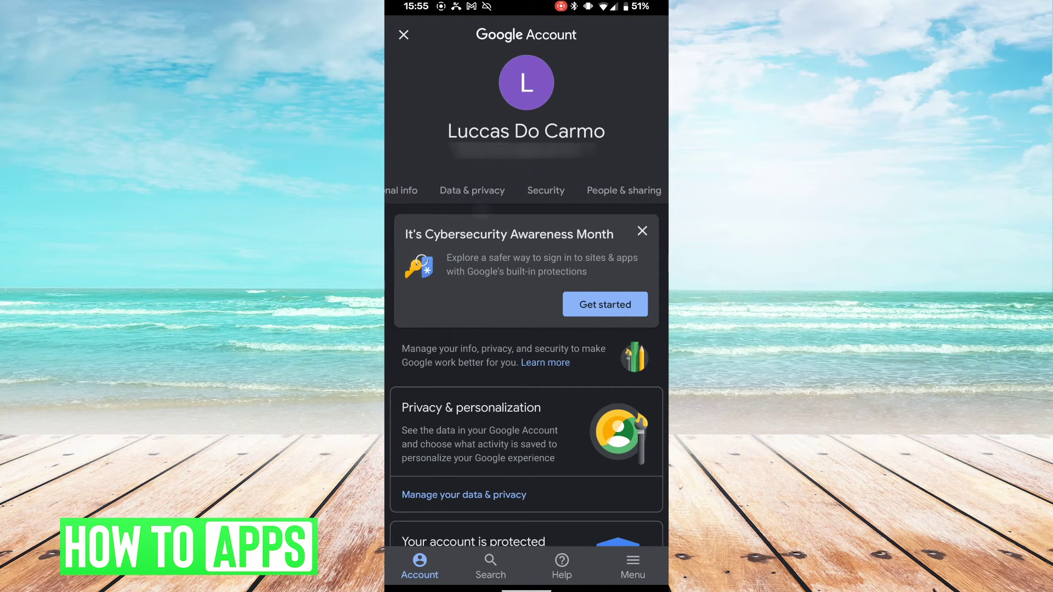
Step: Open the Security section of the Google Account page
click(545, 190)
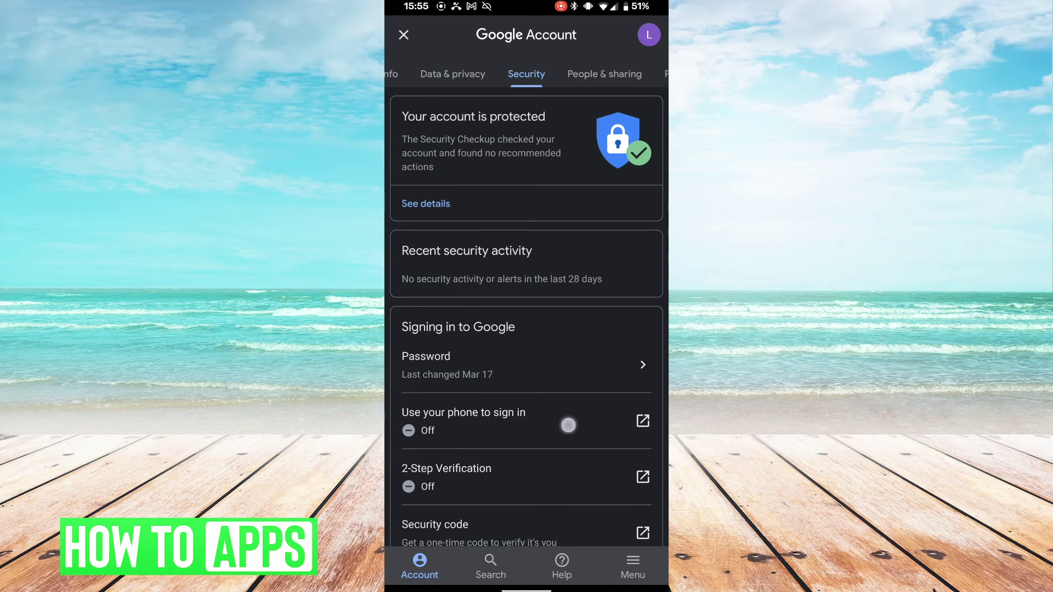
drag(568, 425, 574, 343)
Step: Verify the current password under Password and begin entering a new one
click(430, 299)
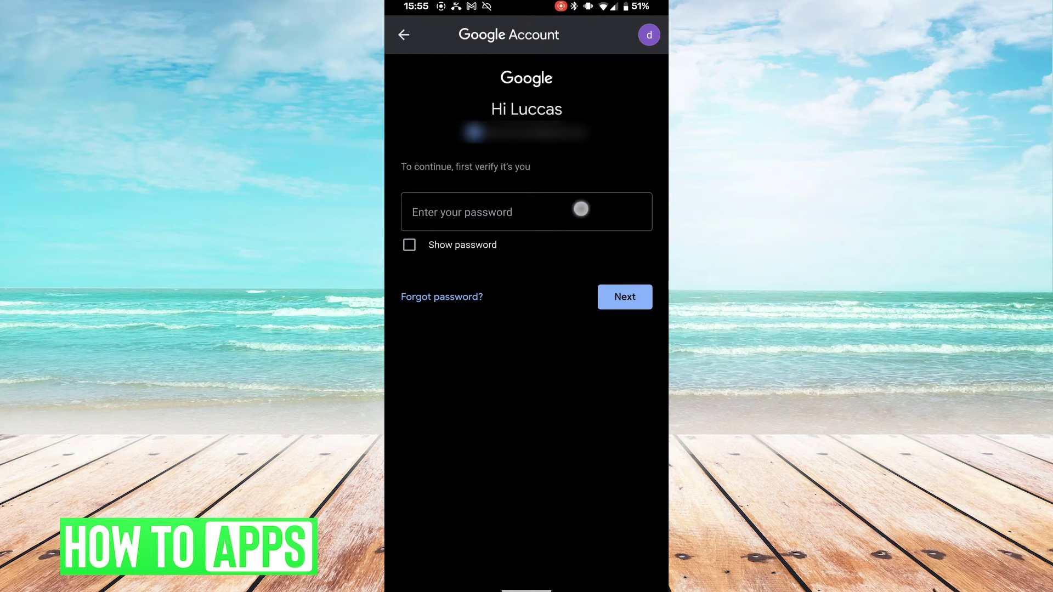
click(526, 211)
key(Return)
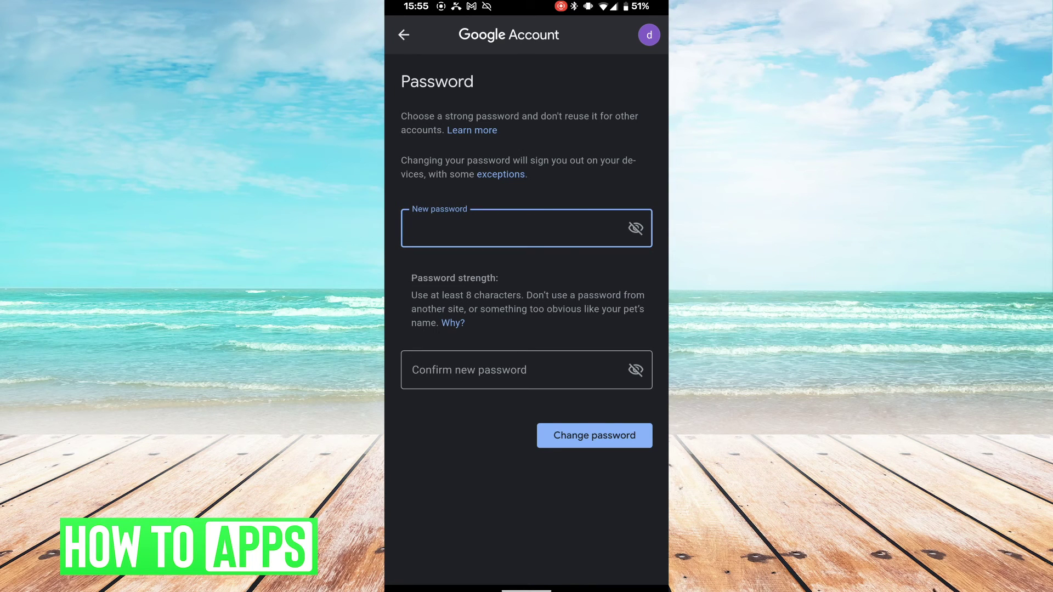
click(510, 227)
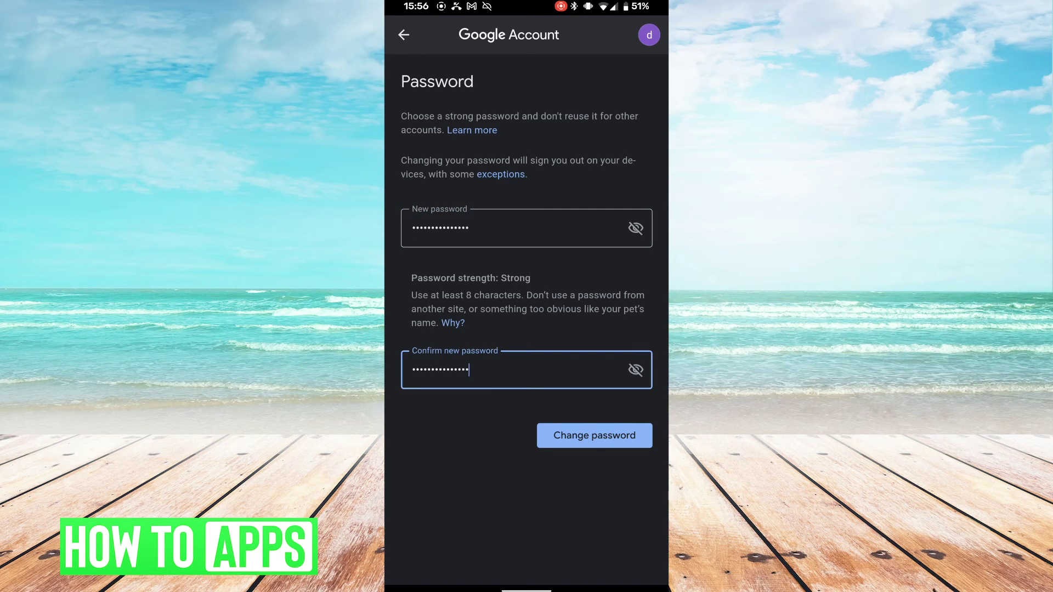
Step: Apply the new password with Change password to finish the update
click(593, 436)
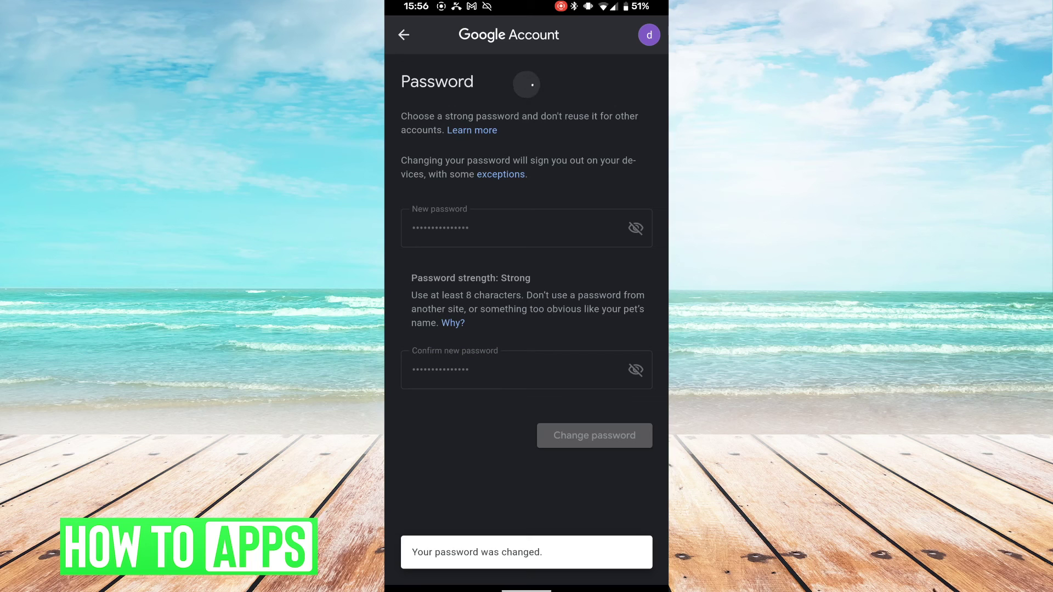